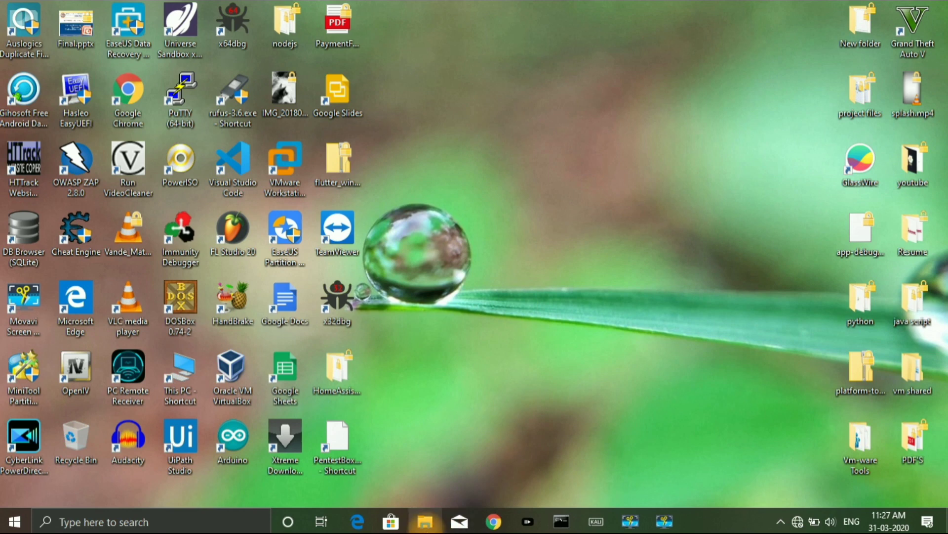
Open Disk Management from the computer's management console and maximize the window.
{"action": "left_click", "coordinate": [425, 521]}
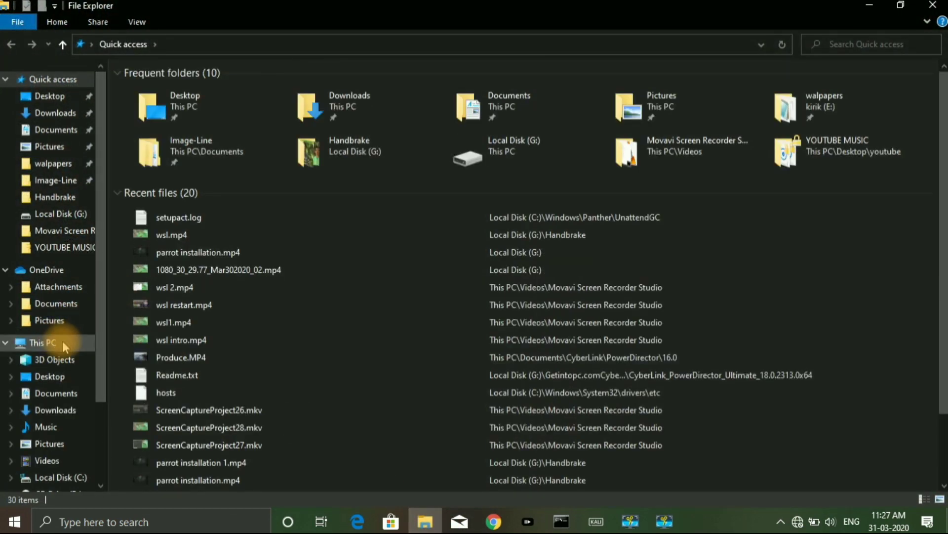
{"action": "right_click", "coordinate": [59, 342]}
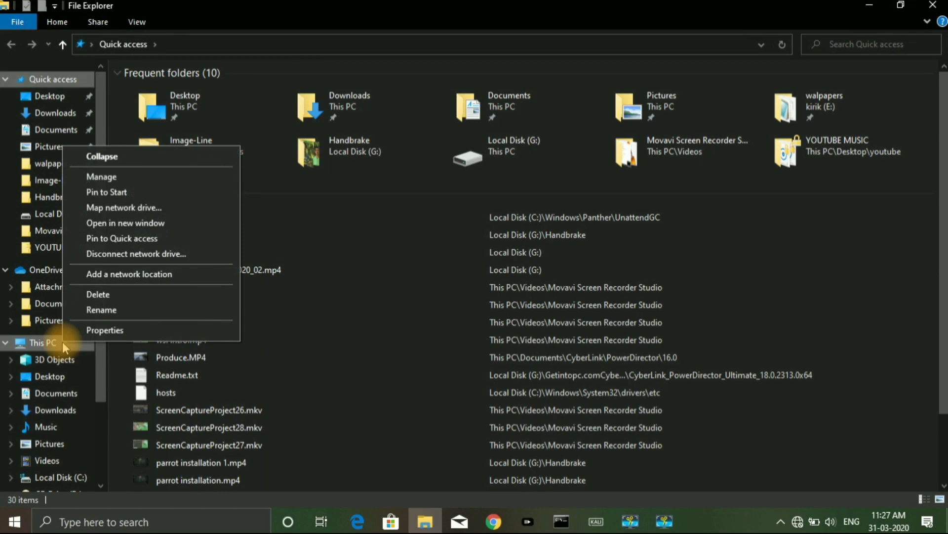
{"action": "left_click", "coordinate": [154, 176]}
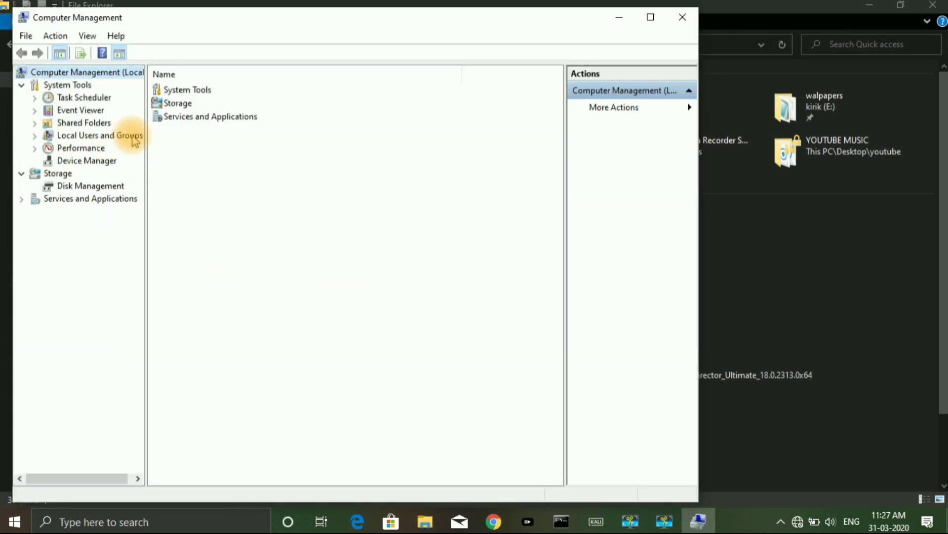
{"action": "double_click", "coordinate": [177, 104]}
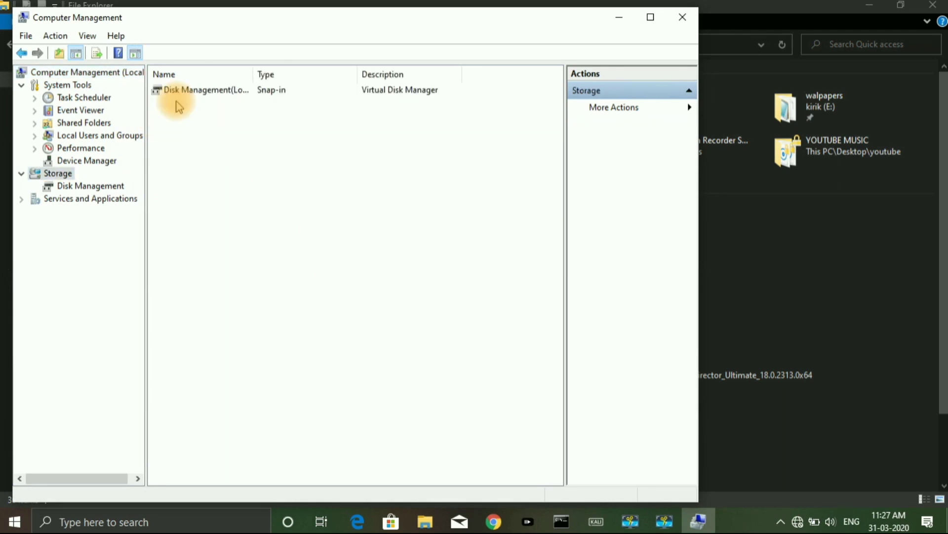
{"action": "double_click", "coordinate": [229, 92]}
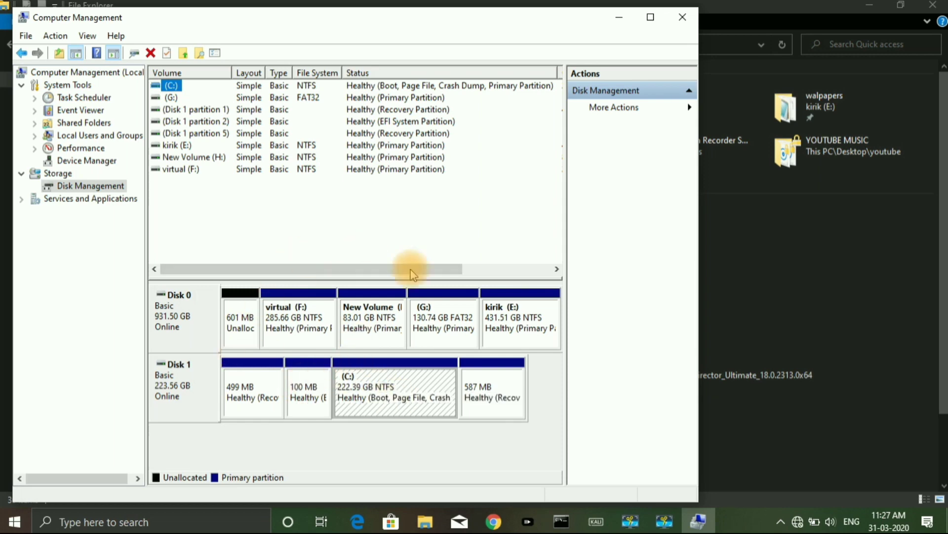
{"action": "left_click", "coordinate": [651, 18]}
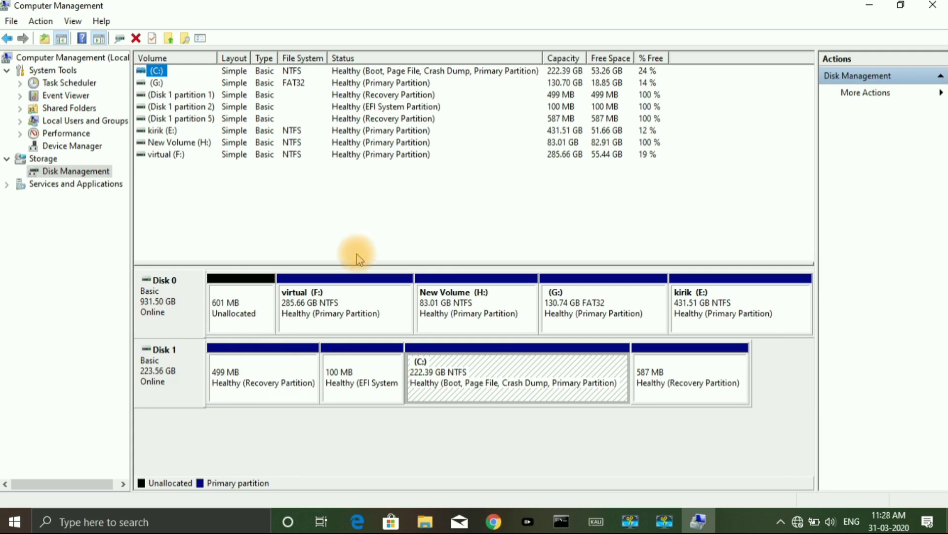
Delete the New Volume (H:) partition on Disk 0 and confirm its removal.
{"action": "left_click", "coordinate": [474, 309]}
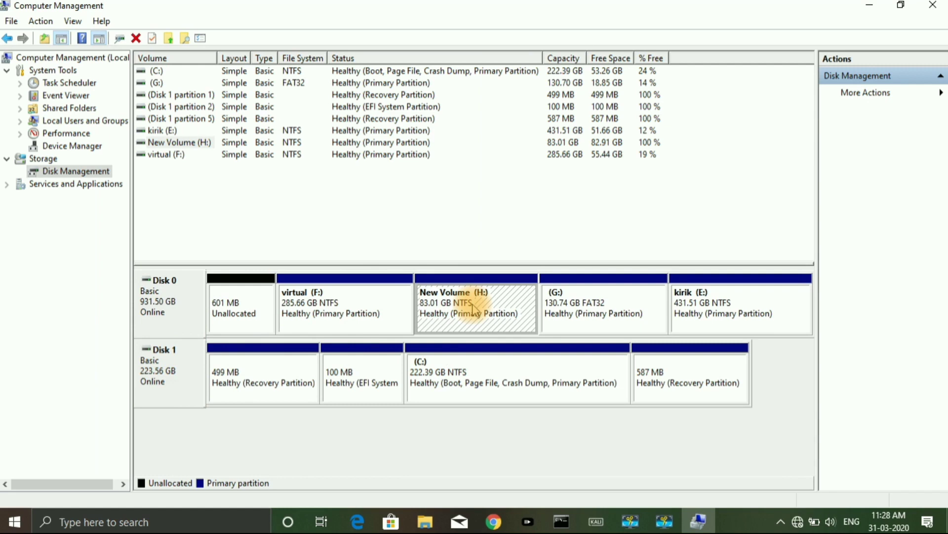
{"action": "right_click", "coordinate": [474, 309]}
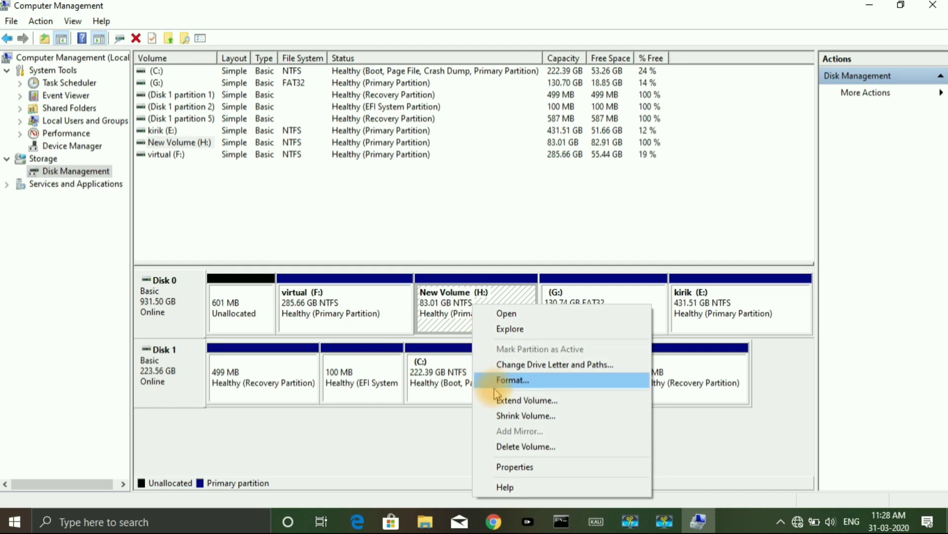
{"action": "left_click", "coordinate": [517, 447]}
{"action": "left_click", "coordinate": [538, 312]}
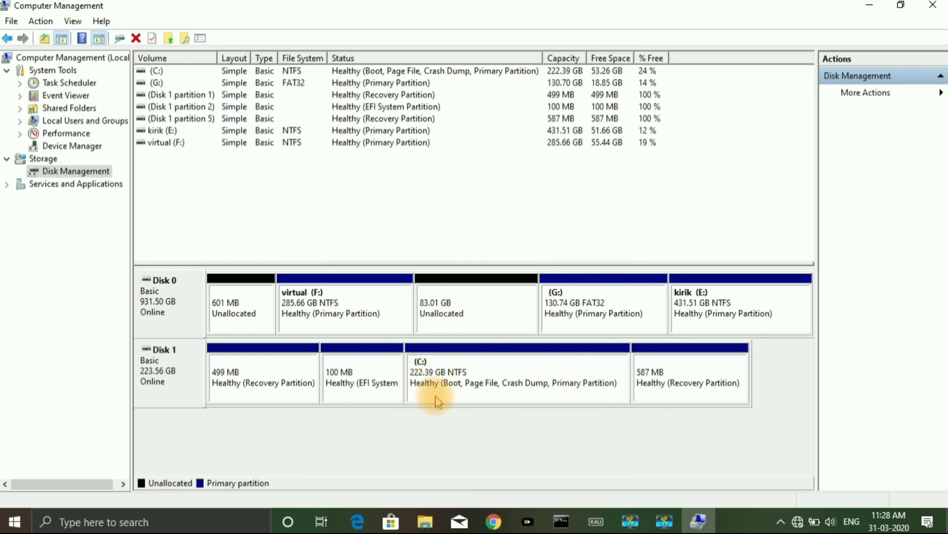
{"action": "left_click", "coordinate": [527, 395]}
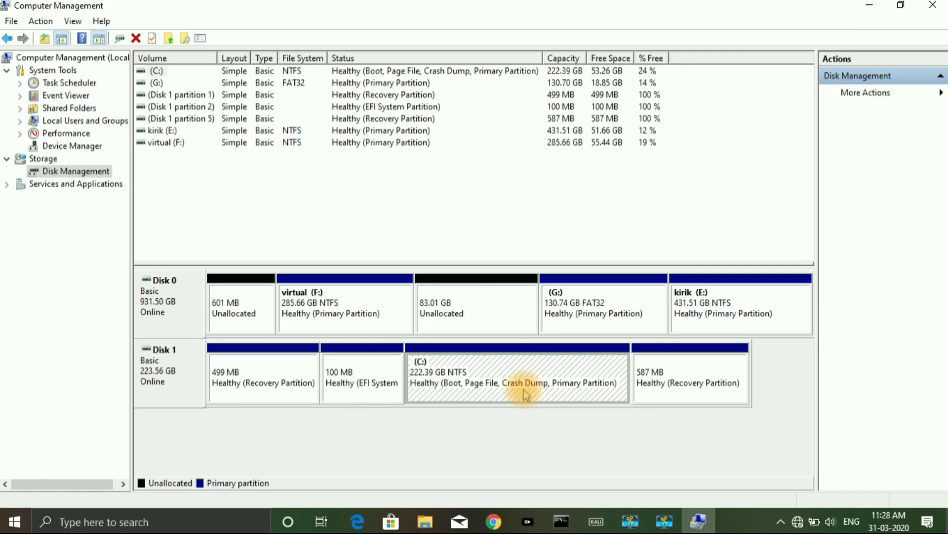
{"action": "right_click", "coordinate": [527, 395]}
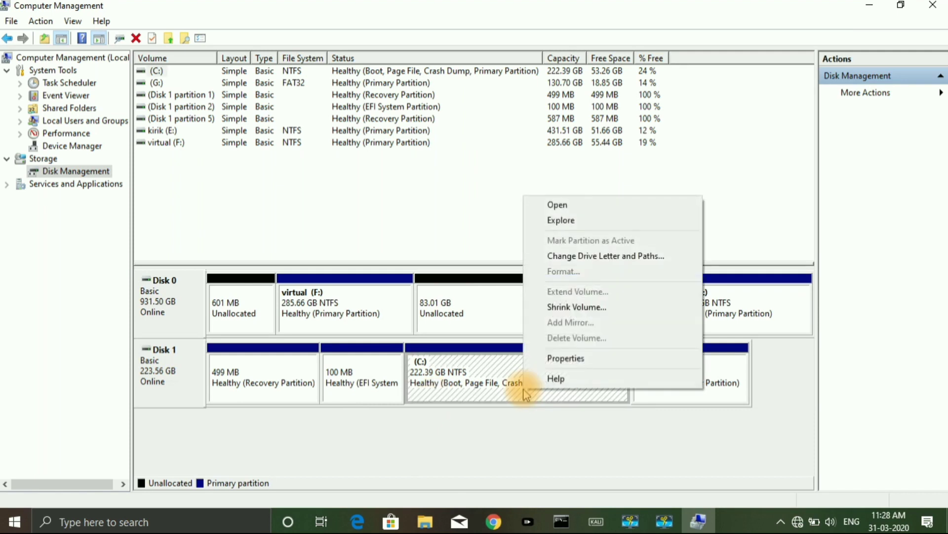
{"action": "left_click", "coordinate": [573, 307]}
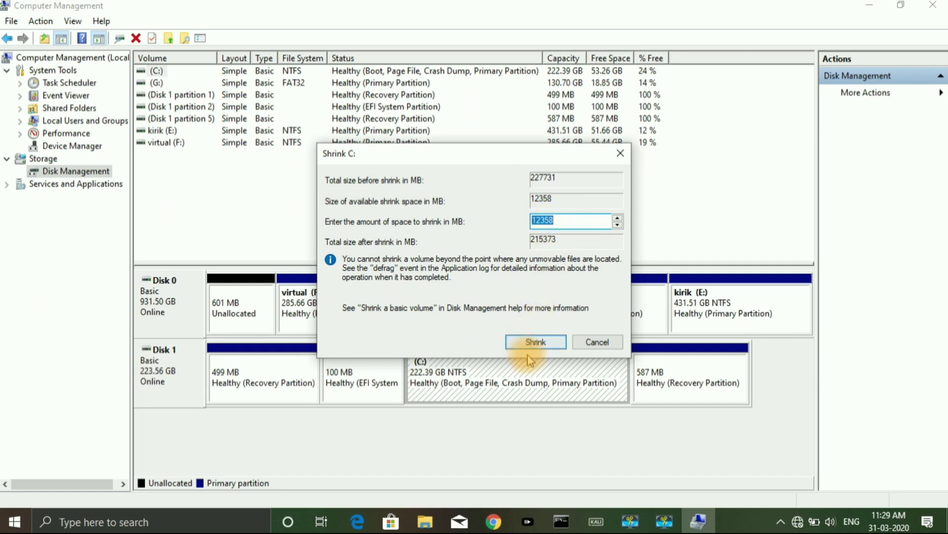
{"action": "left_click", "coordinate": [566, 220]}
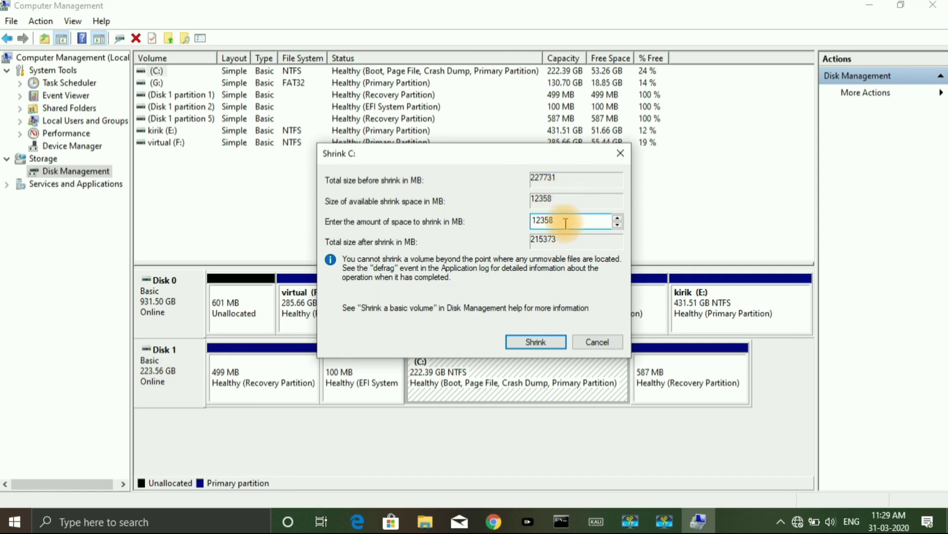
{"action": "left_click_drag", "start_coordinate": [566, 223], "coordinate": [502, 228]}
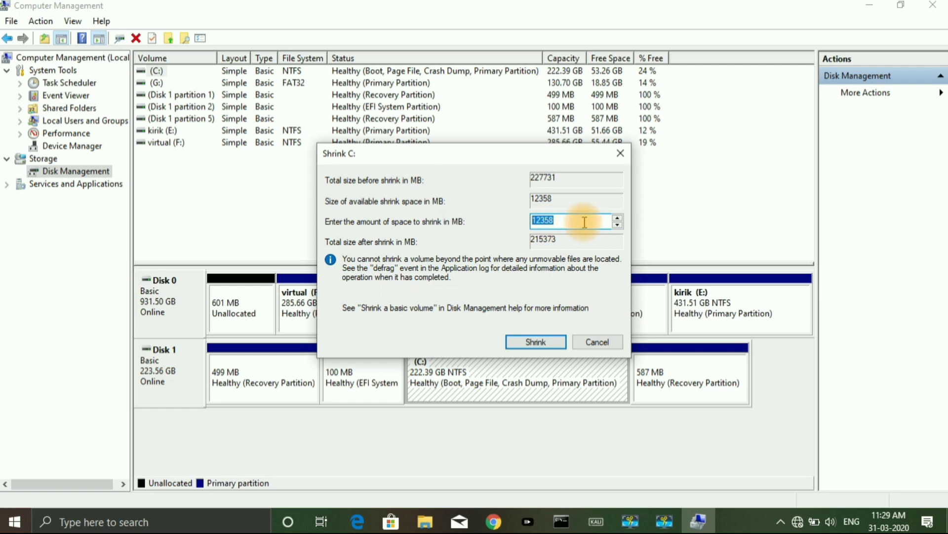
{"action": "left_click", "coordinate": [600, 342]}
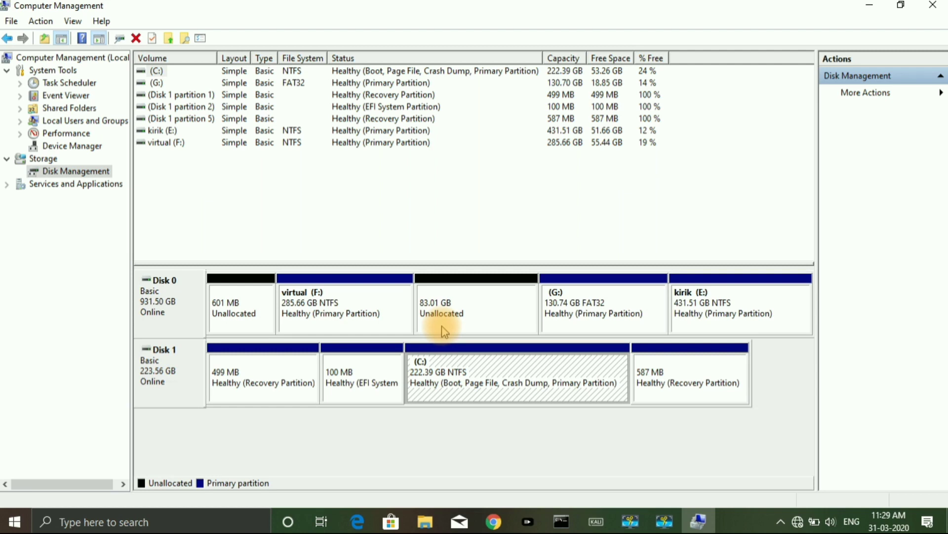
Close the Computer Management and File Explorer windows.
{"action": "left_click", "coordinate": [489, 470]}
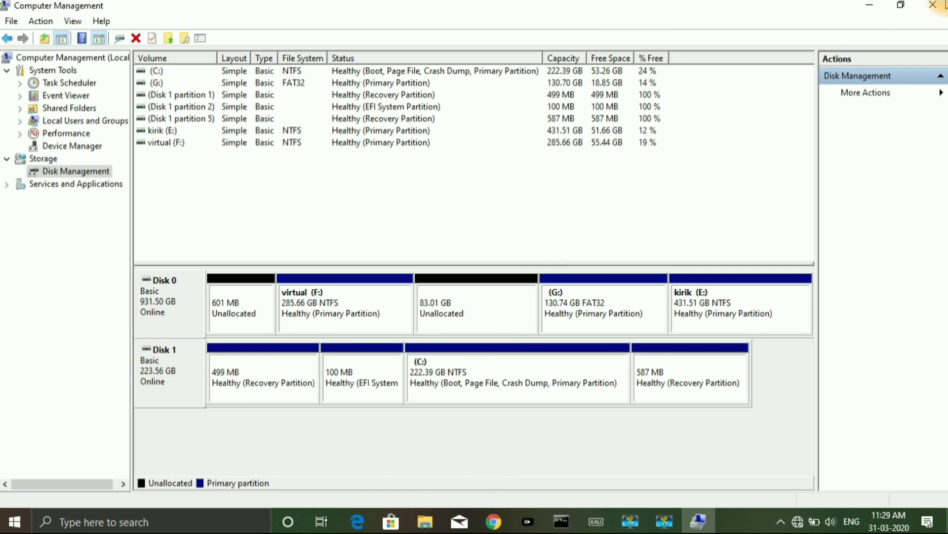
{"action": "left_click", "coordinate": [934, 6]}
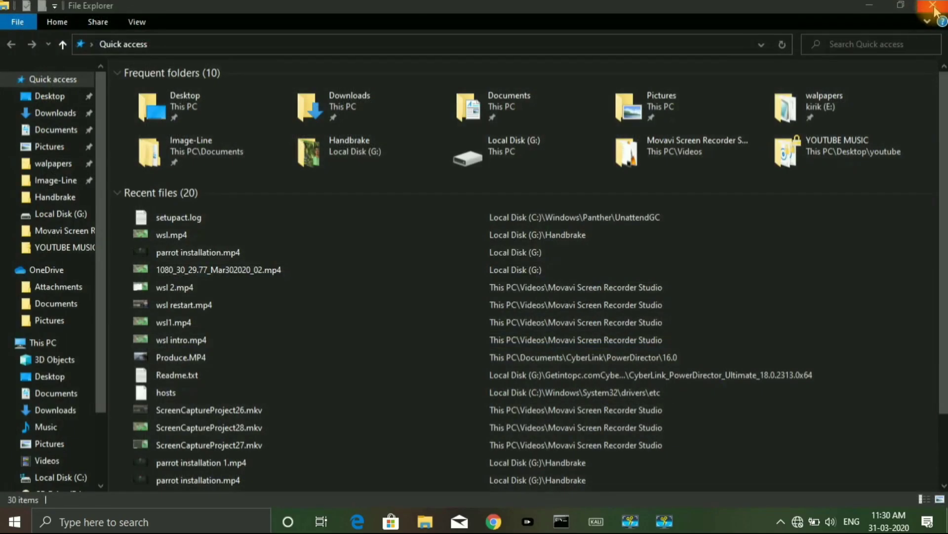
{"action": "left_click", "coordinate": [934, 7]}
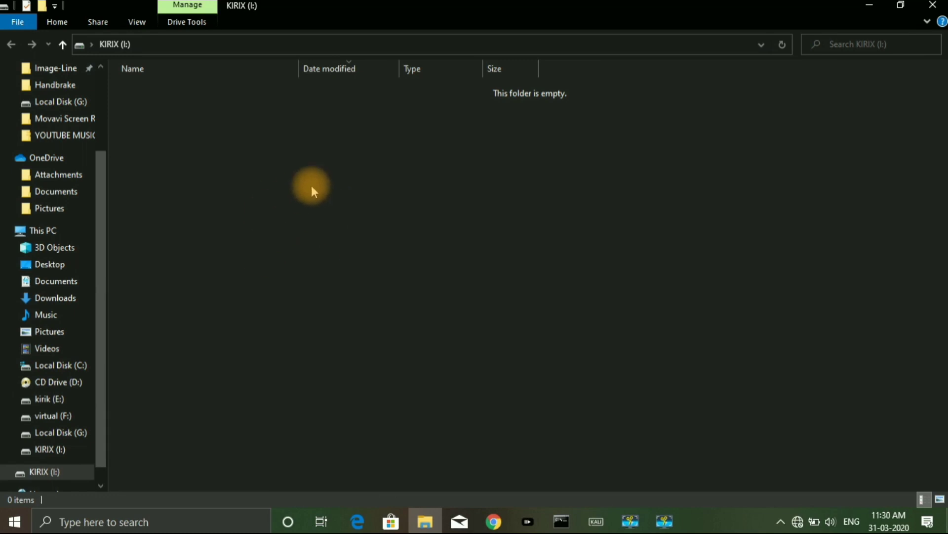
Quick-format the KIRIX (I:) USB drive as FAT32 with 16 kilobyte allocation units, proceeding even though the drive is in use.
{"action": "right_click", "coordinate": [44, 473]}
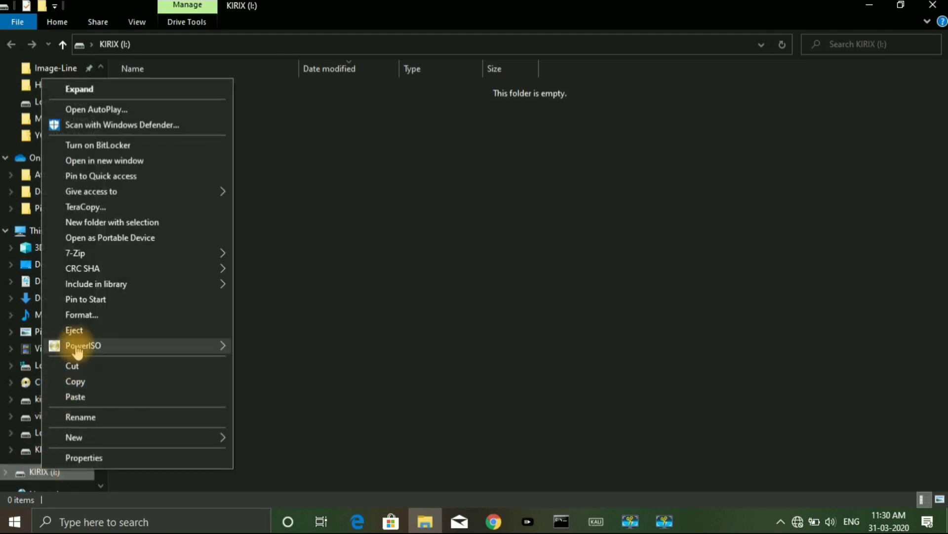
{"action": "left_click", "coordinate": [84, 316]}
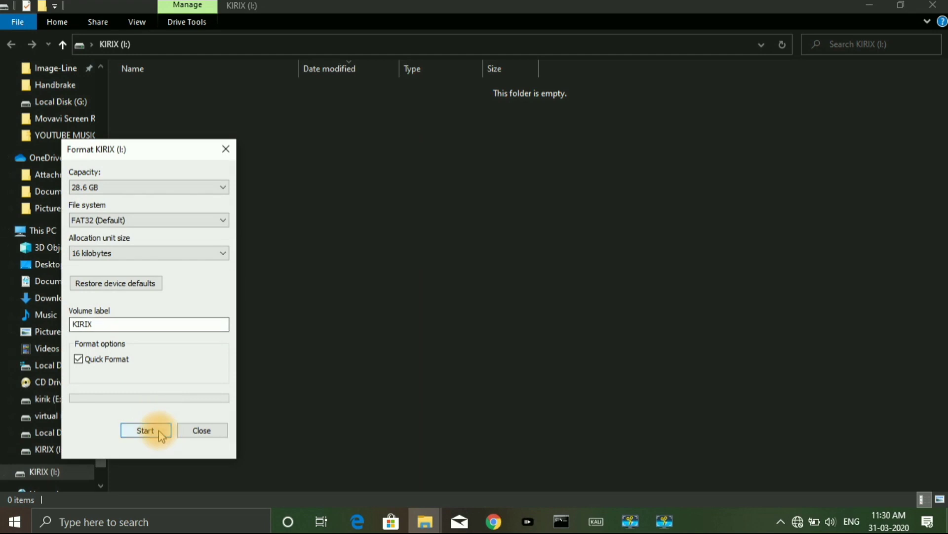
{"action": "left_click", "coordinate": [159, 432]}
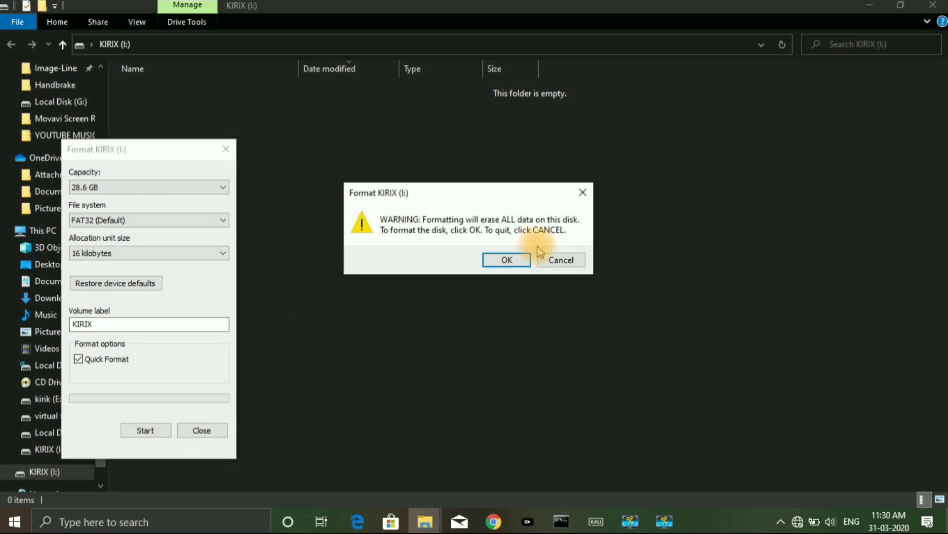
{"action": "left_click", "coordinate": [517, 260]}
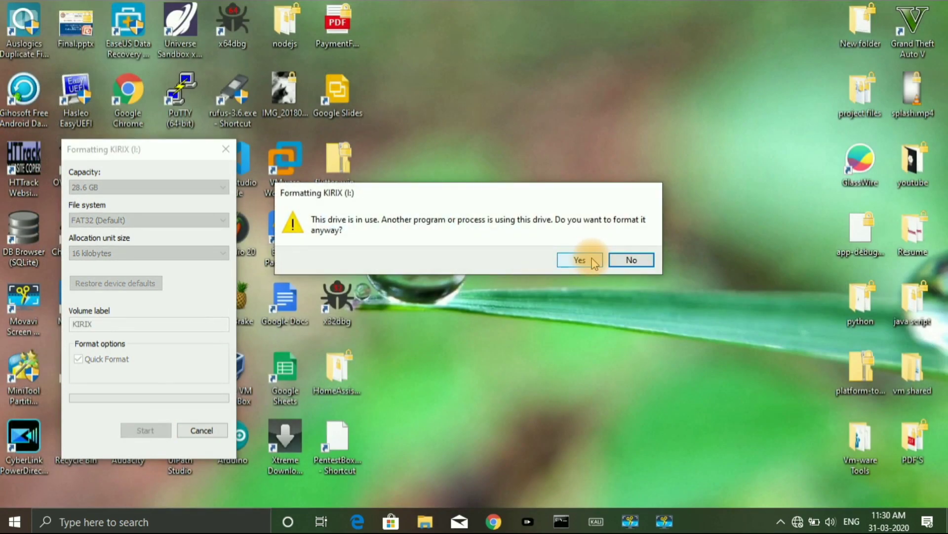
{"action": "left_click", "coordinate": [591, 258]}
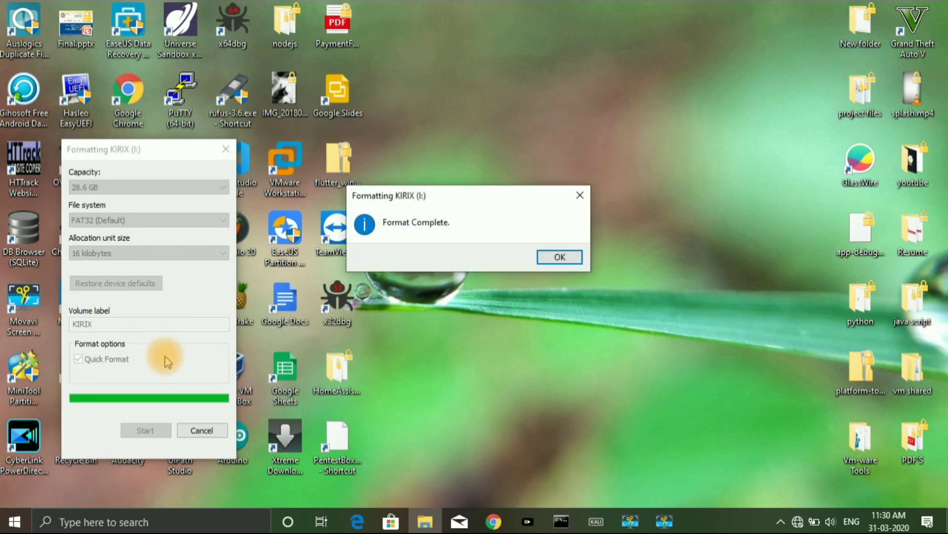
{"action": "left_click", "coordinate": [557, 256]}
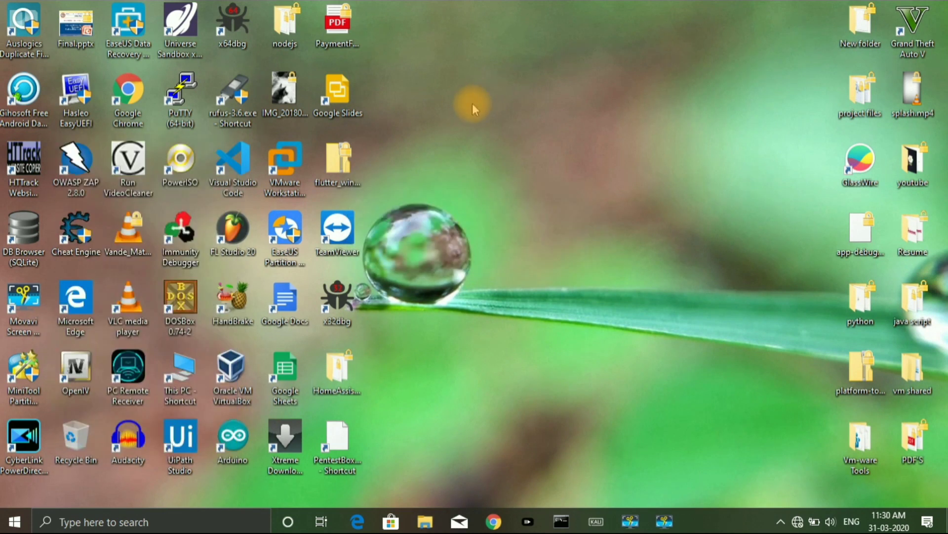
Move the rufus-3.6.exe shortcut to an empty area of the desktop and launch Rufus with administrator permission.
{"action": "left_click_drag", "start_coordinate": [233, 99], "coordinate": [548, 40]}
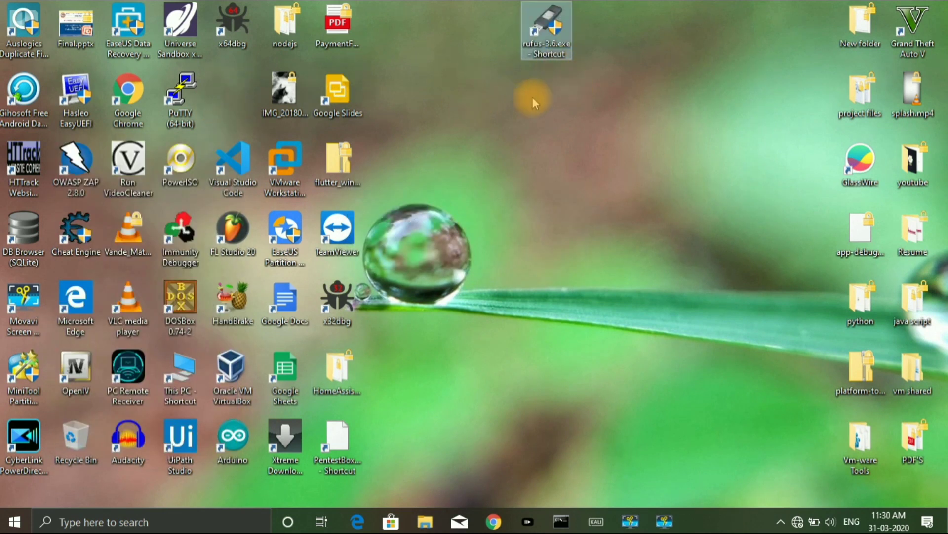
{"action": "double_click", "coordinate": [545, 55]}
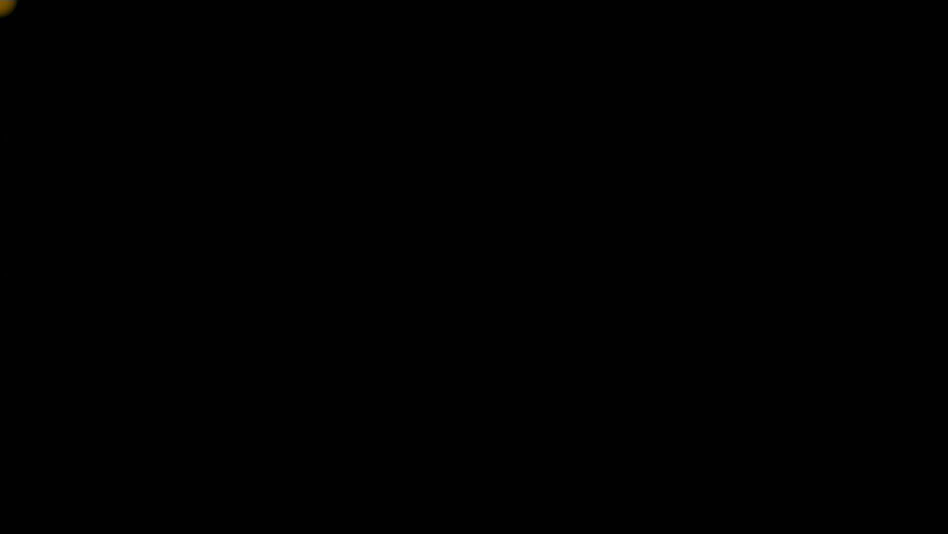
{"action": "left_click", "coordinate": [423, 346]}
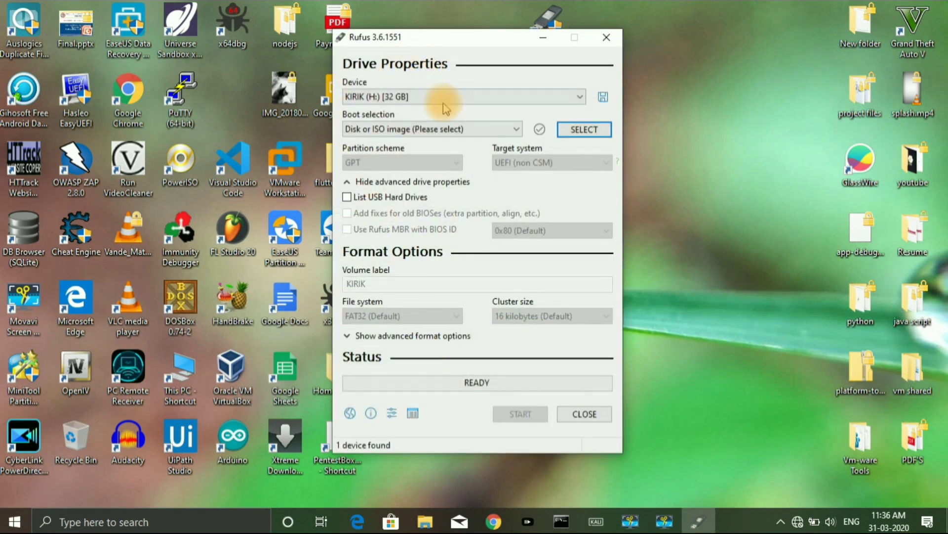
Keep KIRIK (H:) as the target device and load ubuntu-19.04-desktop-amd64.iso as the boot image.
{"action": "left_click", "coordinate": [514, 97]}
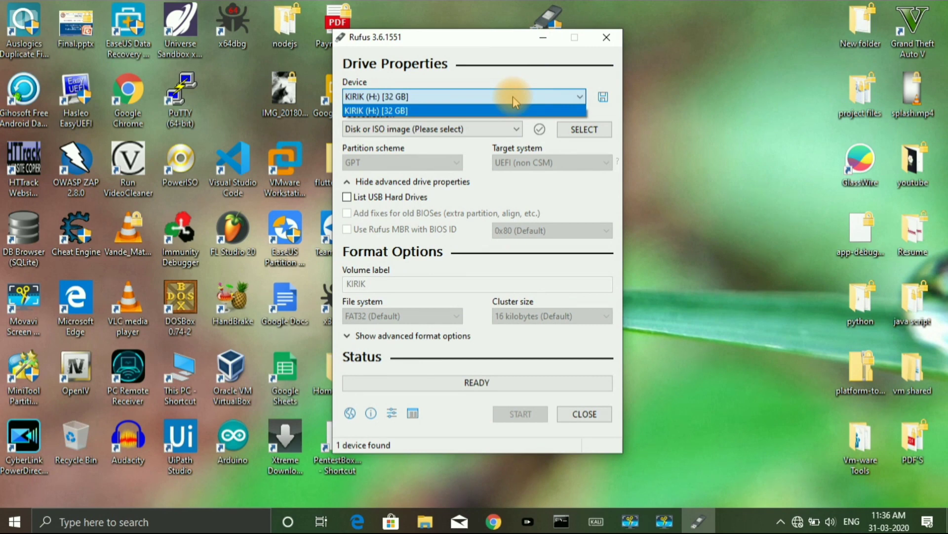
{"action": "left_click", "coordinate": [513, 96]}
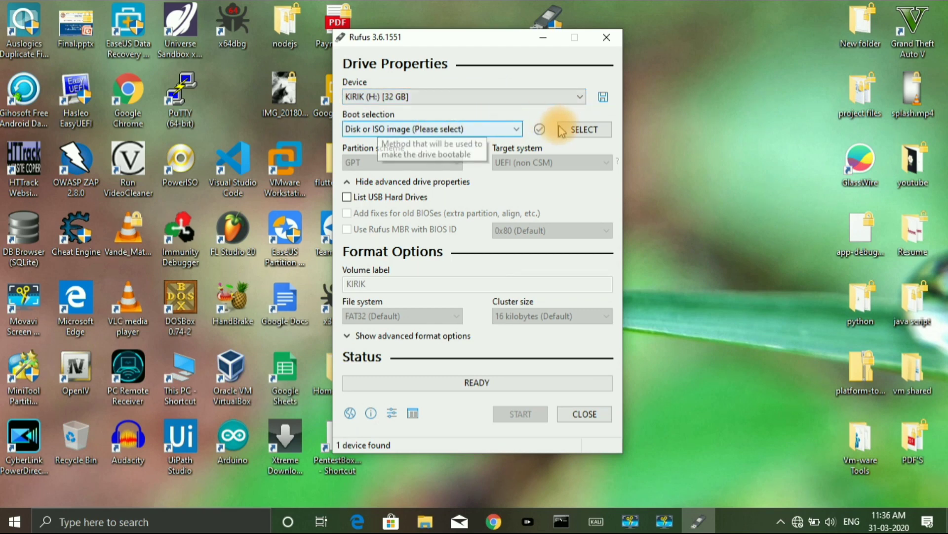
{"action": "left_click", "coordinate": [588, 133]}
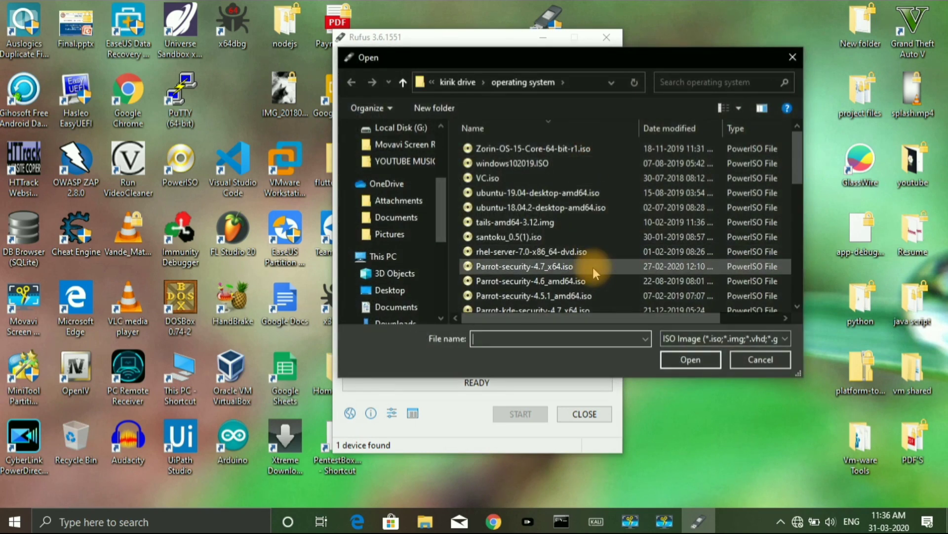
{"action": "left_click", "coordinate": [583, 193]}
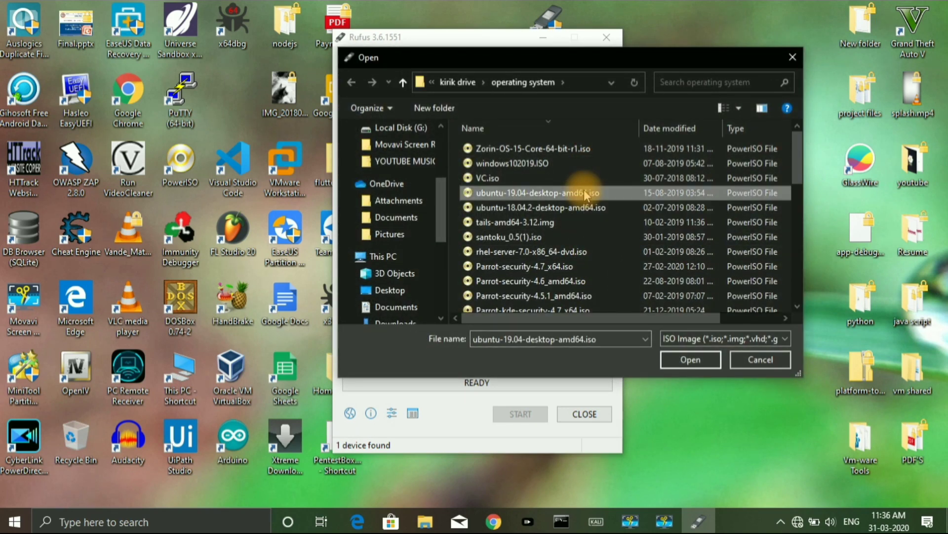
{"action": "left_click", "coordinate": [706, 362]}
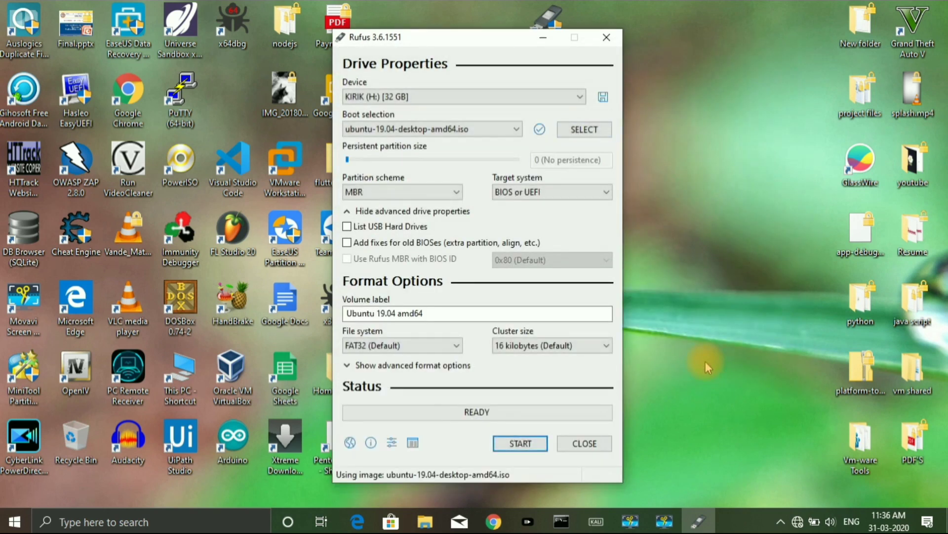
Try the GPT partition scheme for the USB drive and return it to MBR.
{"action": "left_click", "coordinate": [400, 197]}
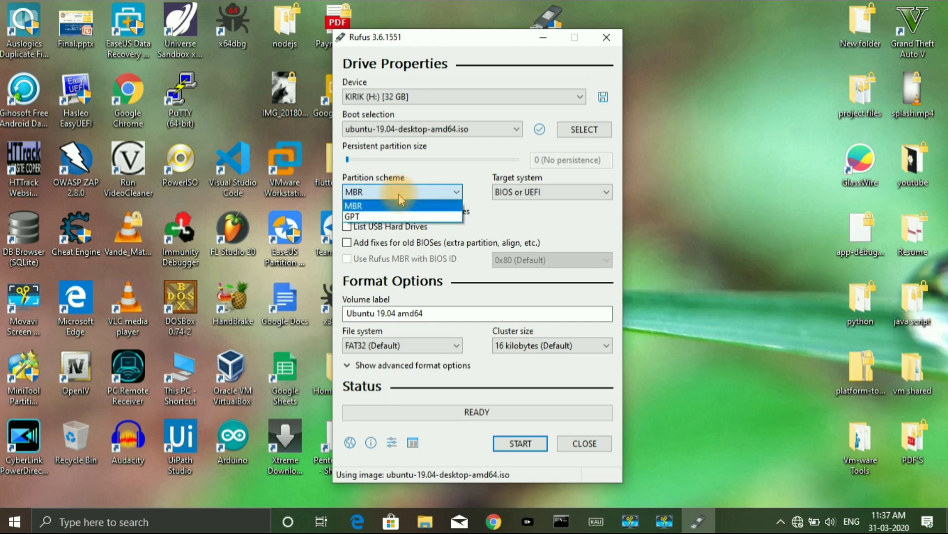
{"action": "left_click", "coordinate": [391, 219]}
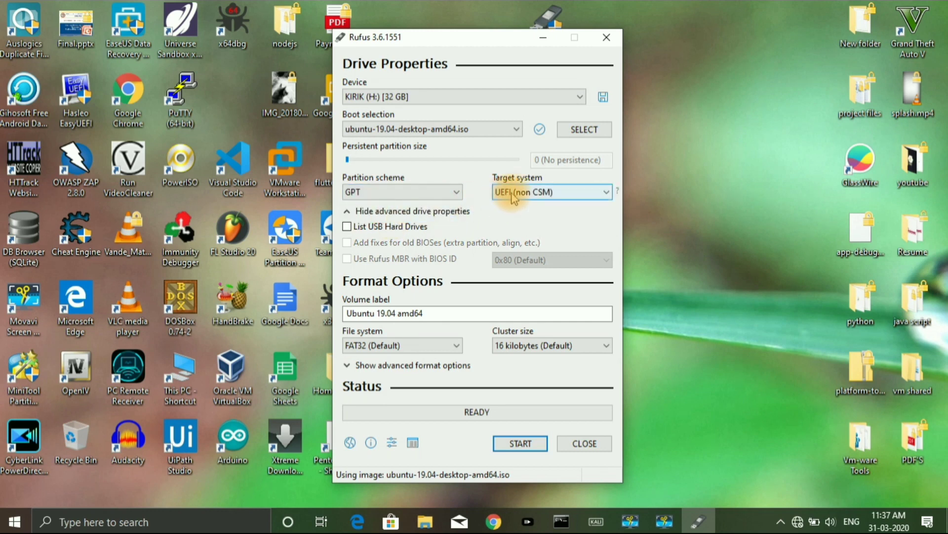
{"action": "left_click", "coordinate": [418, 192]}
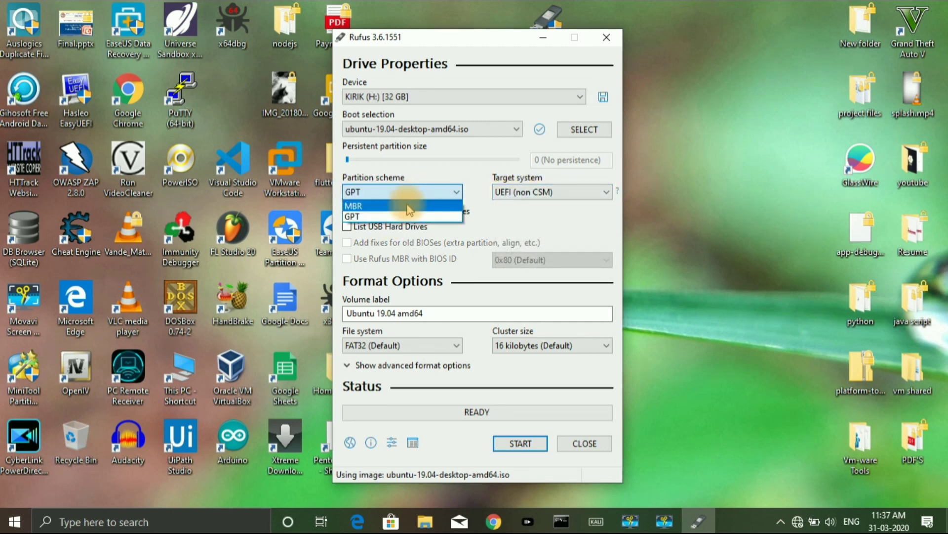
{"action": "left_click", "coordinate": [408, 206]}
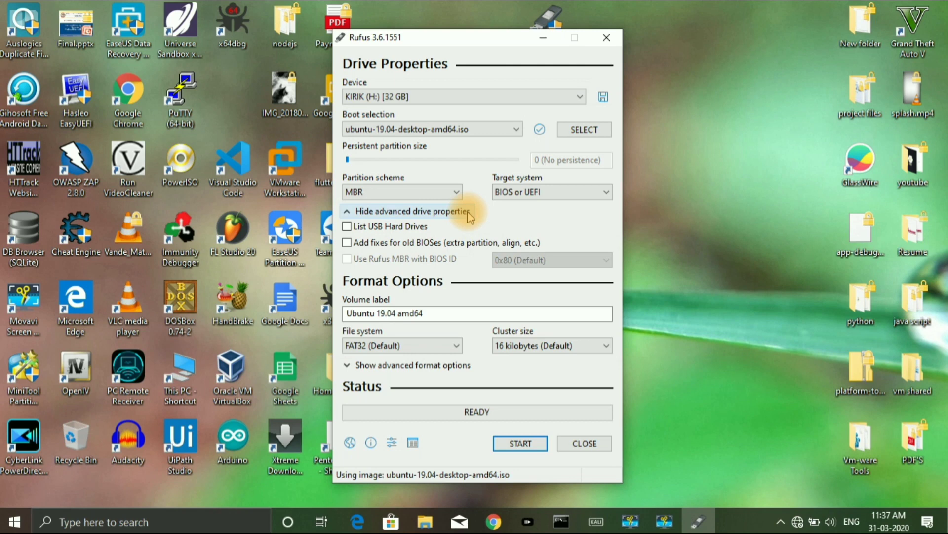
Open System Information, examine the Secure Boot State and BIOS Mode entries, and close it.
{"action": "left_click", "coordinate": [197, 520]}
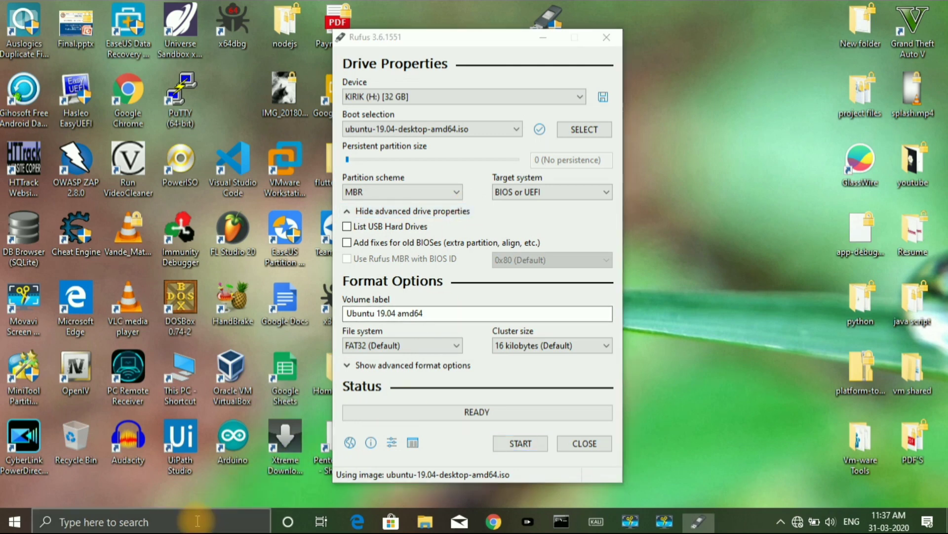
{"action": "type", "text": "sys"}
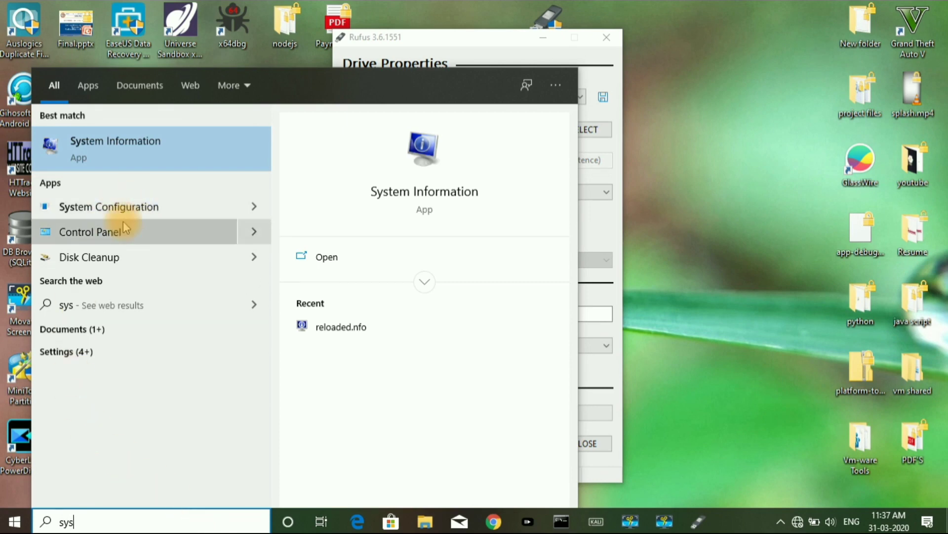
{"action": "left_click", "coordinate": [127, 153]}
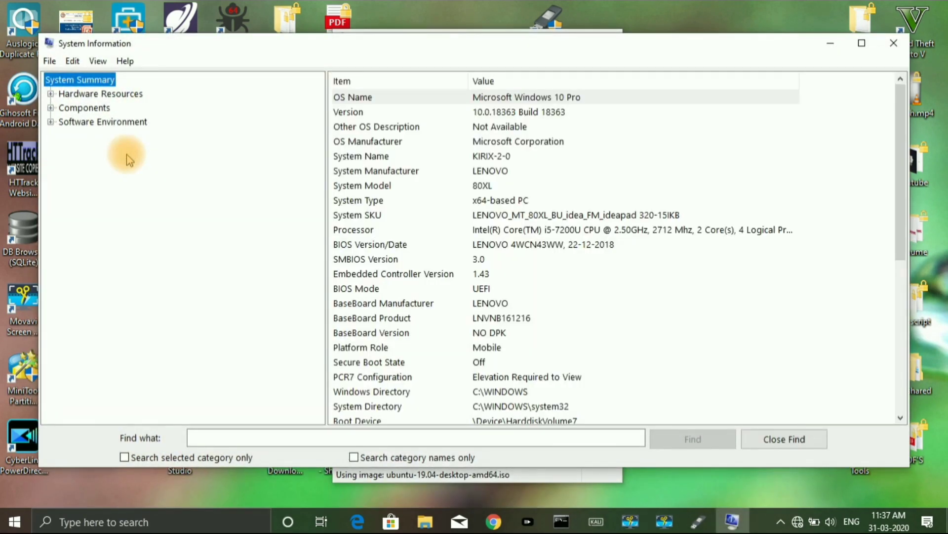
{"action": "left_click", "coordinate": [656, 365]}
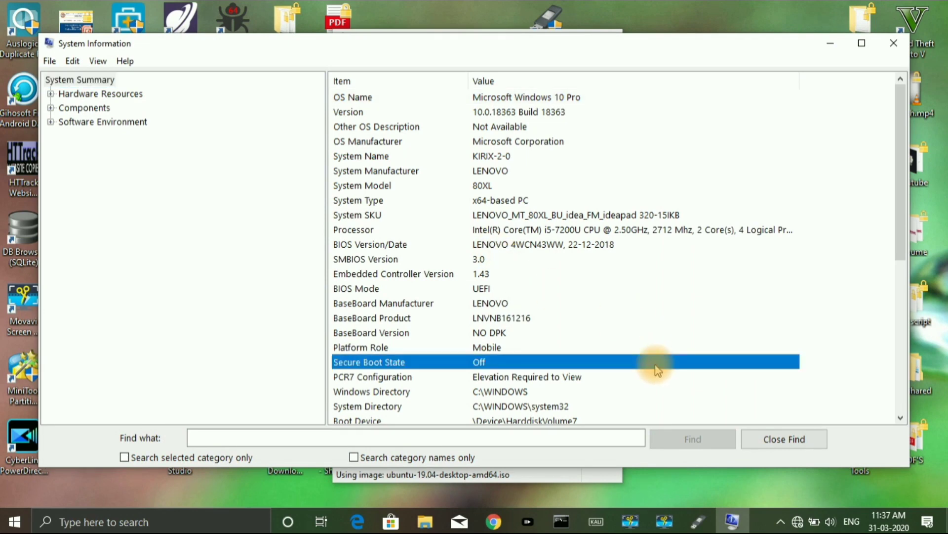
{"action": "scroll", "coordinate": [656, 370], "scroll_direction": "down", "scroll_amount": 6}
{"action": "scroll", "coordinate": [656, 370], "scroll_direction": "up", "scroll_amount": 6}
{"action": "left_click", "coordinate": [406, 290]}
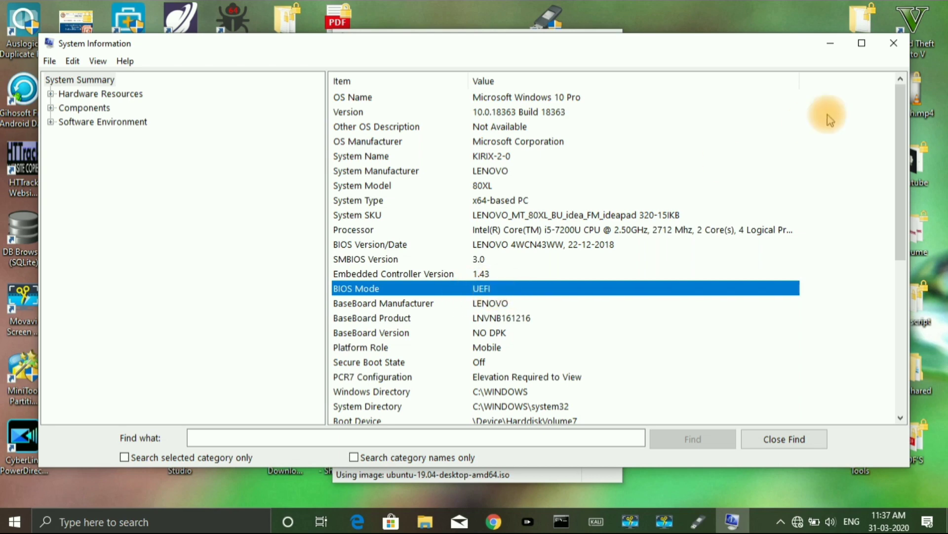
{"action": "left_click", "coordinate": [894, 43]}
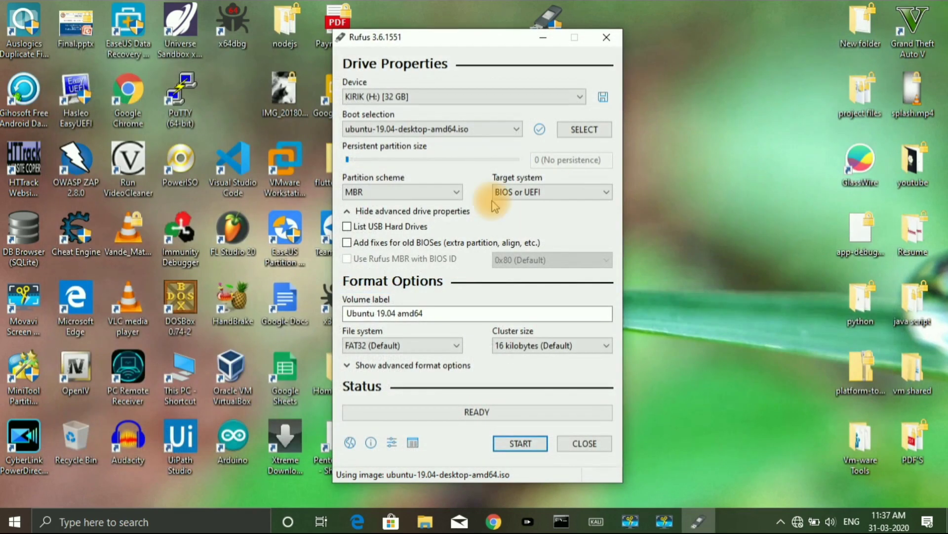
Set the USB drive's partition scheme to GPT for a UEFI (non CSM) target system.
{"action": "left_click", "coordinate": [444, 197]}
{"action": "left_click", "coordinate": [416, 204]}
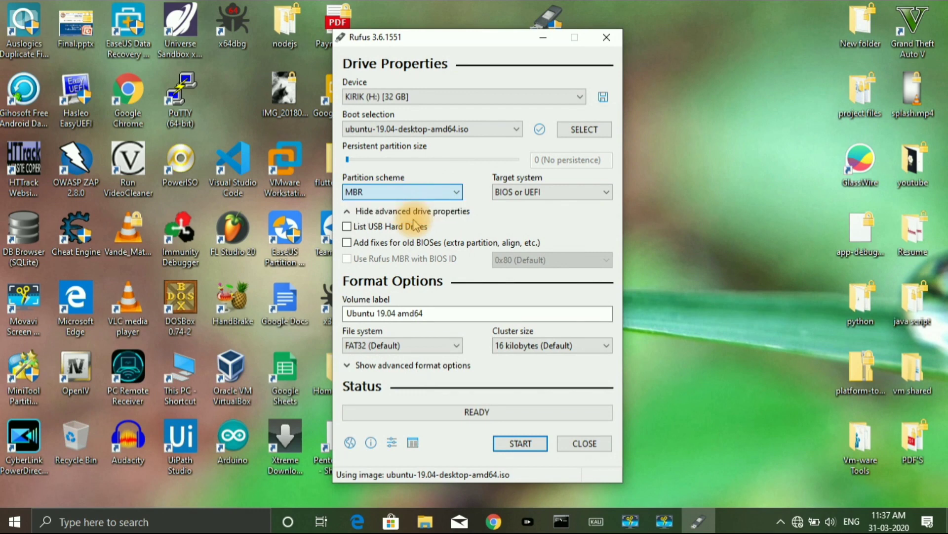
{"action": "key", "text": "Down"}
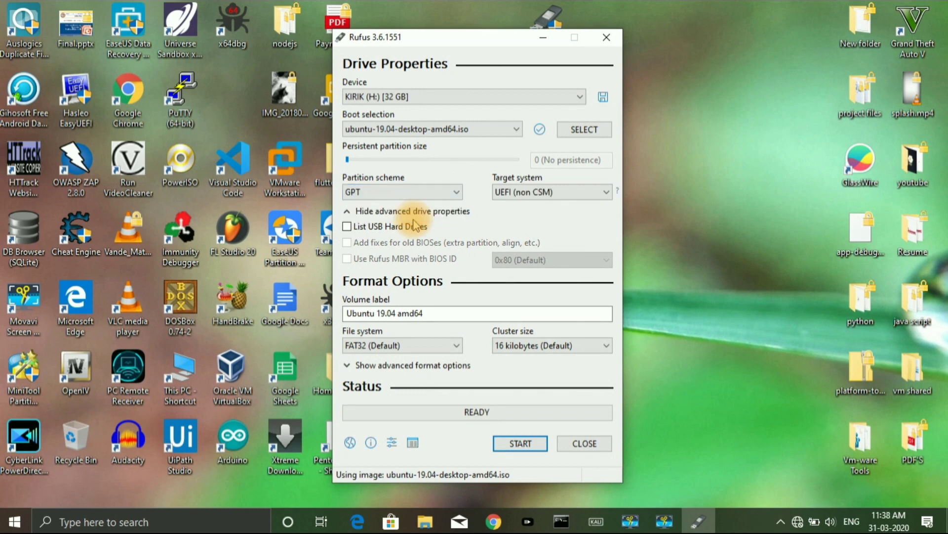
{"action": "left_click", "coordinate": [416, 192]}
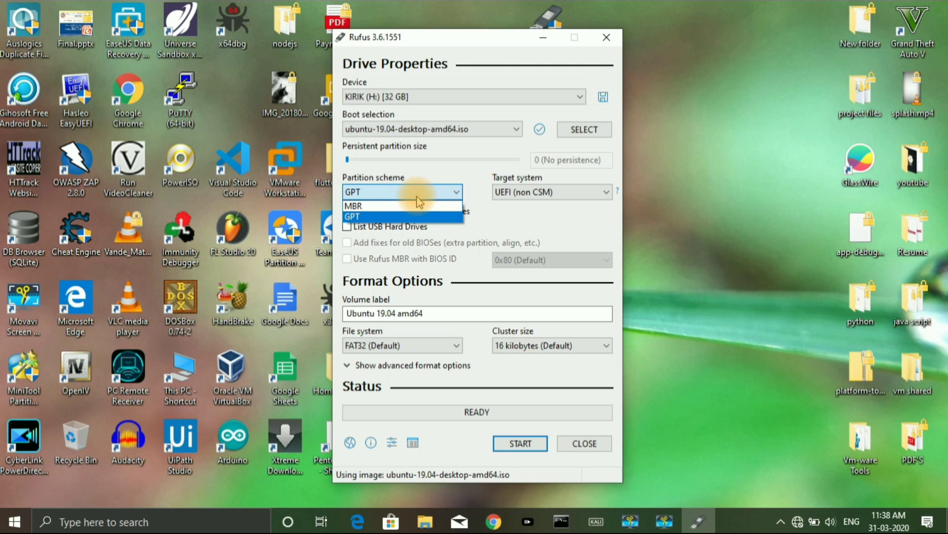
{"action": "left_click", "coordinate": [418, 205]}
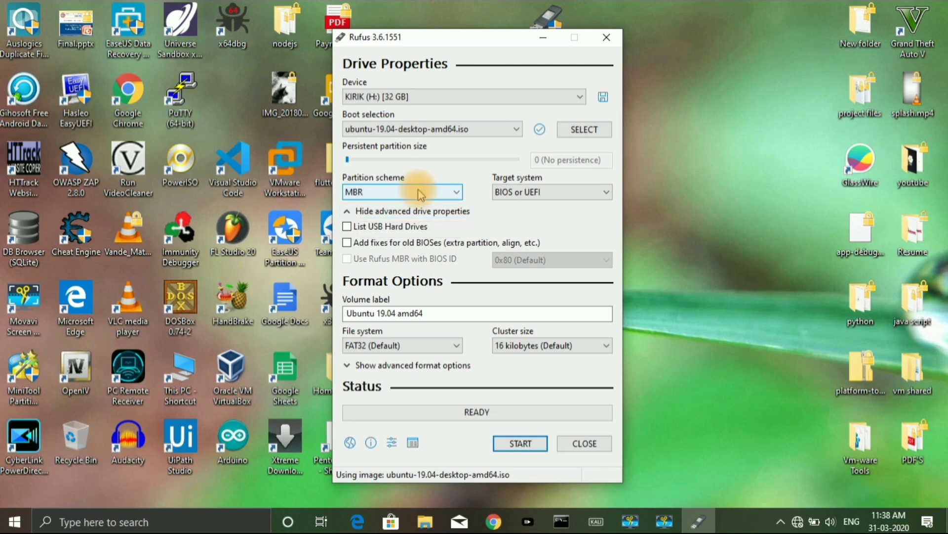
{"action": "left_click", "coordinate": [418, 190]}
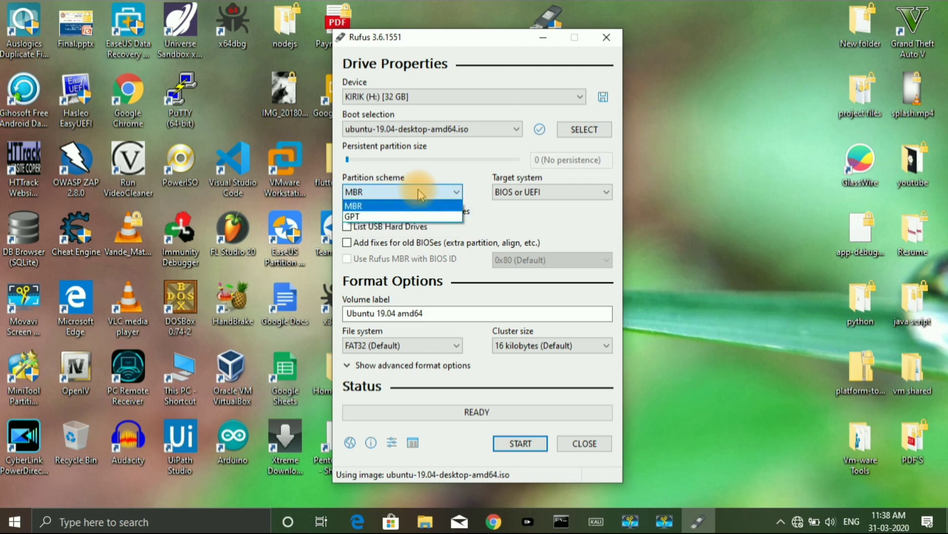
{"action": "left_click", "coordinate": [404, 217]}
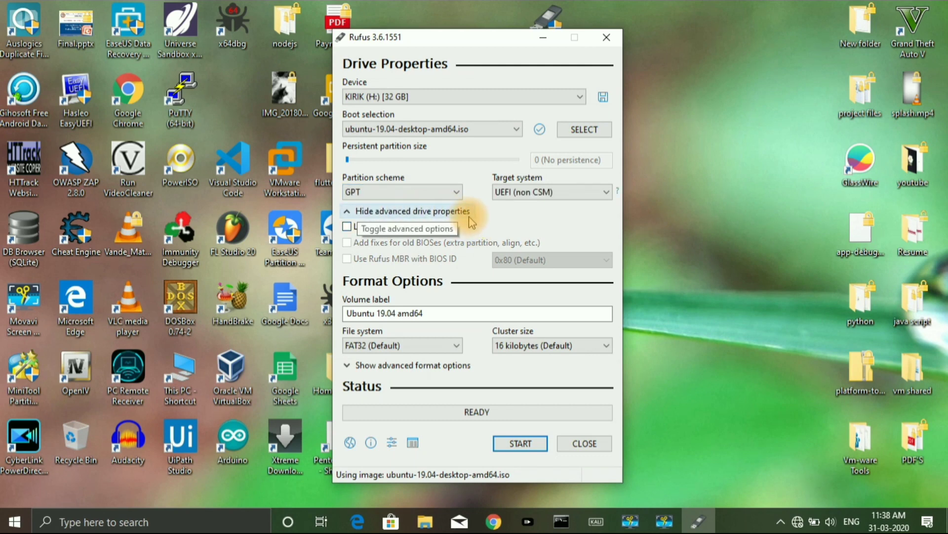
Write the Ubuntu image to KIRIK (H:) in ISO Image mode, accepting the erasure of all its data, and close Rufus.
{"action": "left_click", "coordinate": [434, 313]}
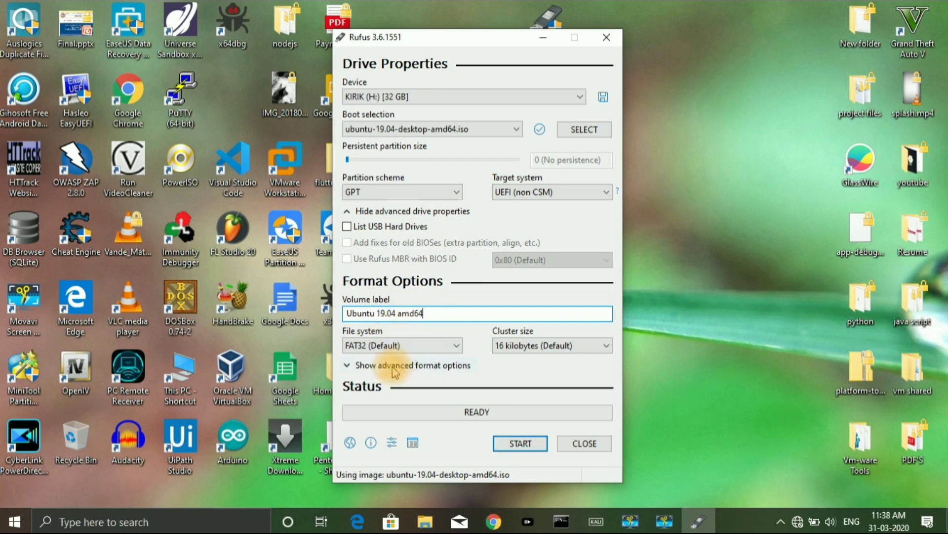
{"action": "left_click", "coordinate": [525, 445]}
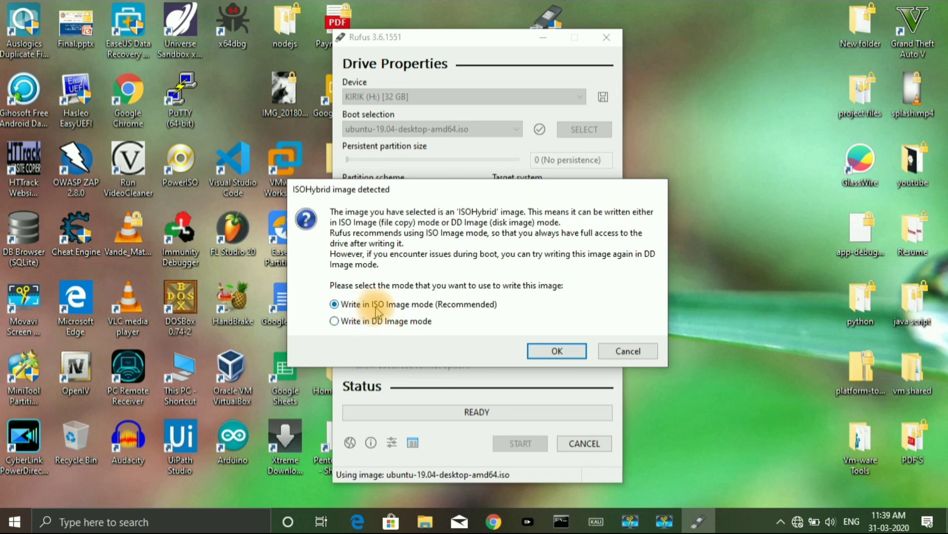
{"action": "left_click", "coordinate": [567, 351]}
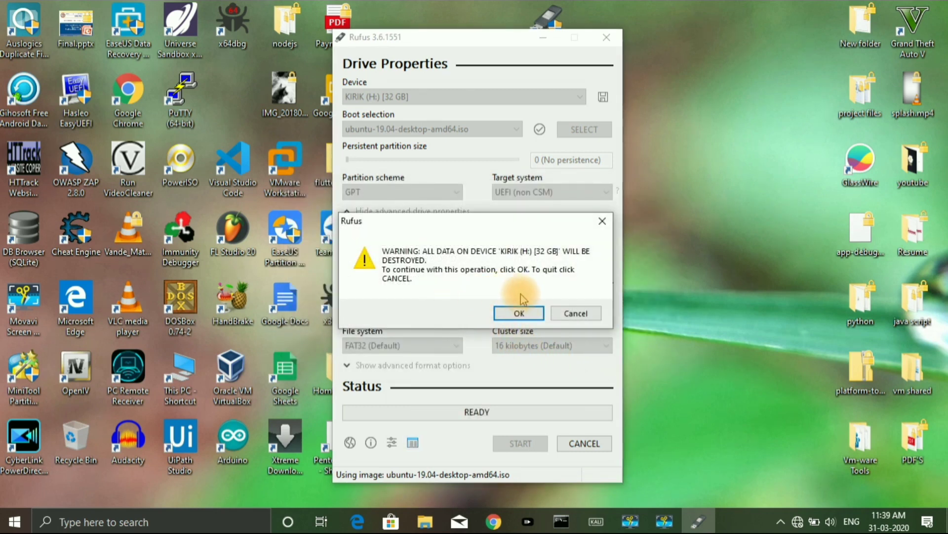
{"action": "left_click", "coordinate": [519, 311]}
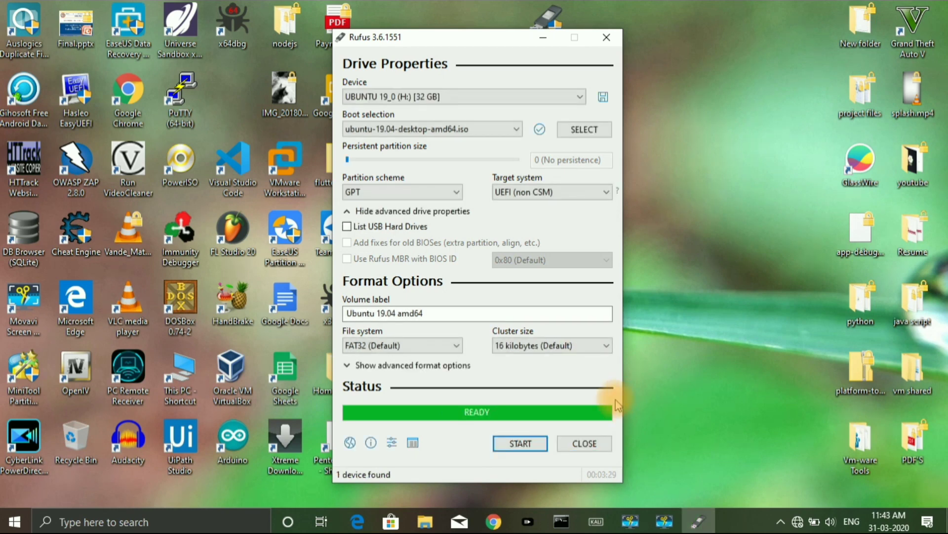
{"action": "left_click", "coordinate": [600, 445]}
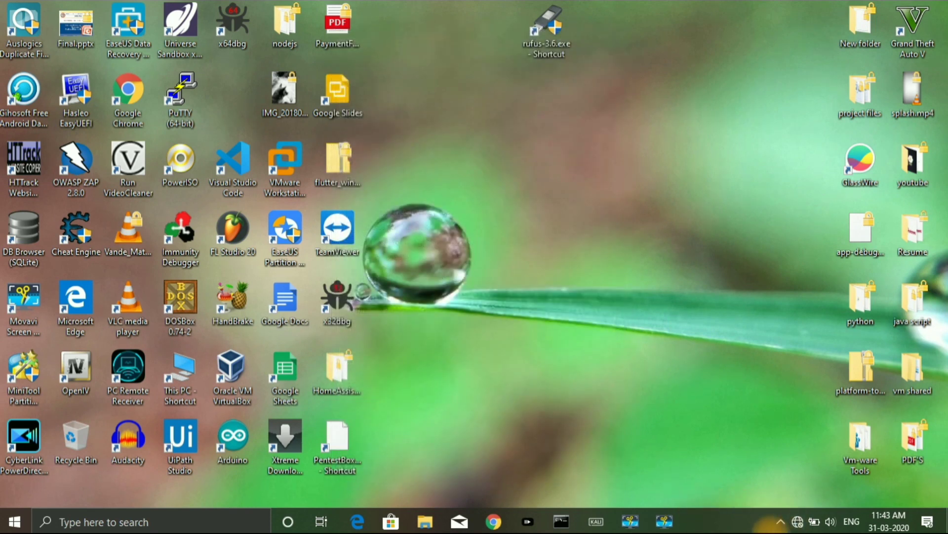
Safely eject the finished bootable USB drive using the hidden system tray icons.
{"action": "left_click", "coordinate": [780, 521]}
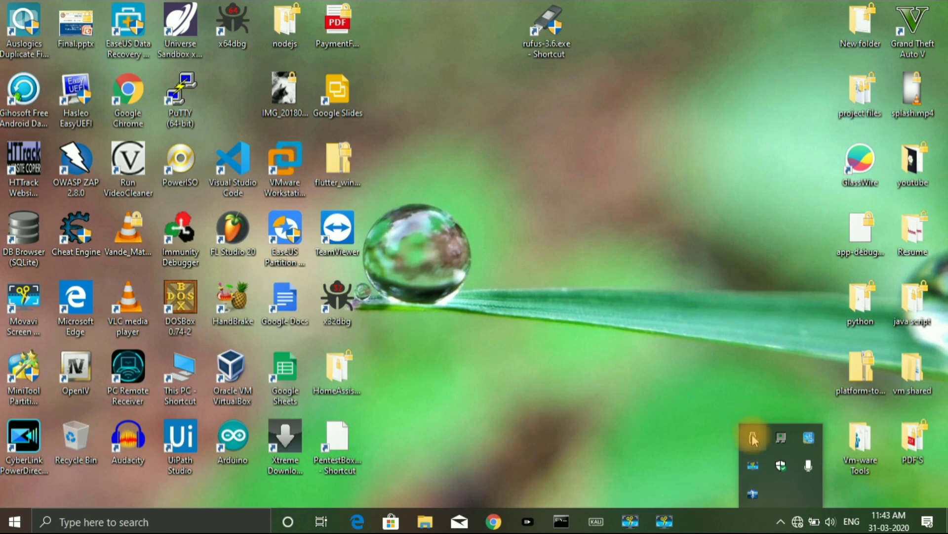
{"action": "left_click", "coordinate": [786, 463]}
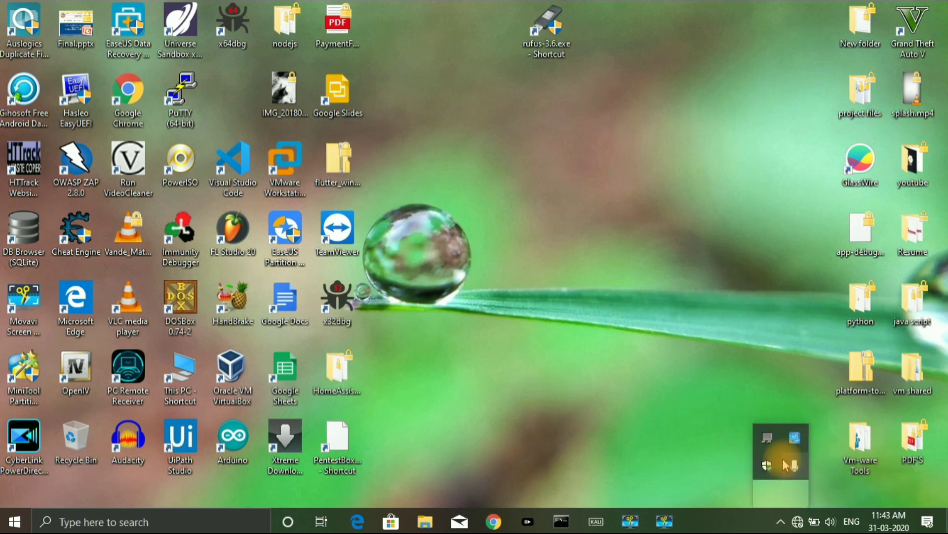